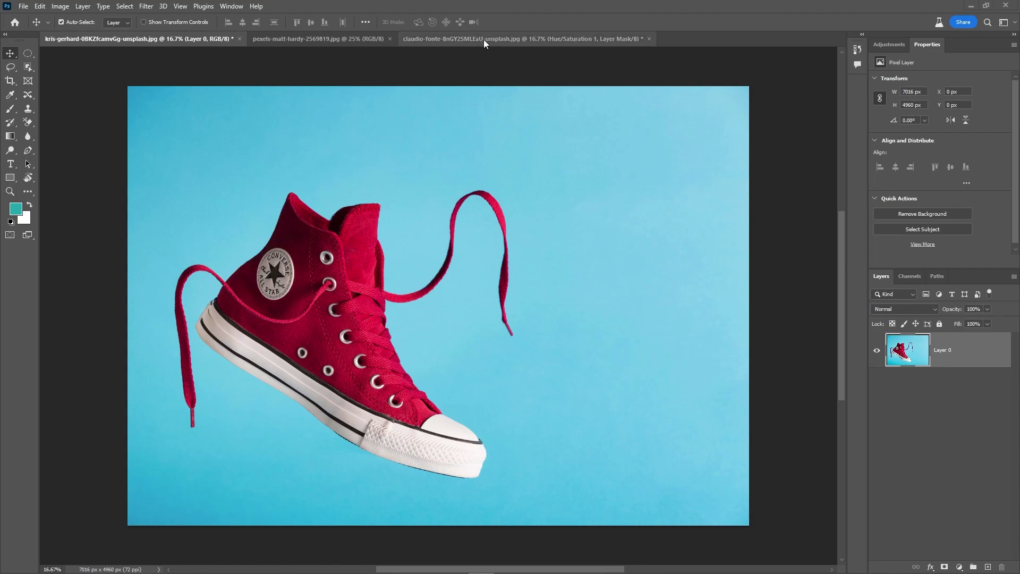
# Add a Hue/Saturation adjustment layer above the shoe photo.
pyautogui.click(237, 6)
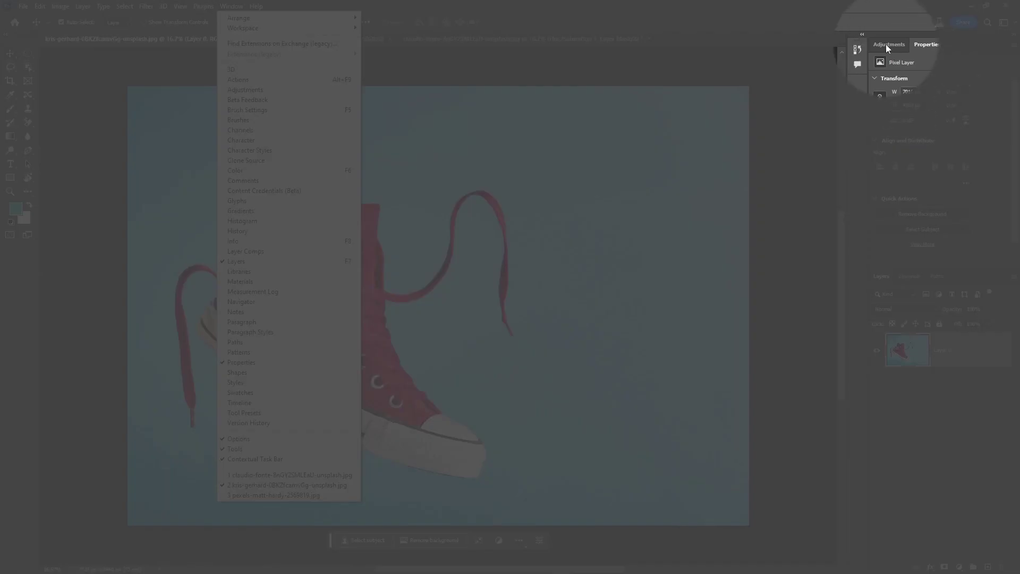
pyautogui.click(885, 43)
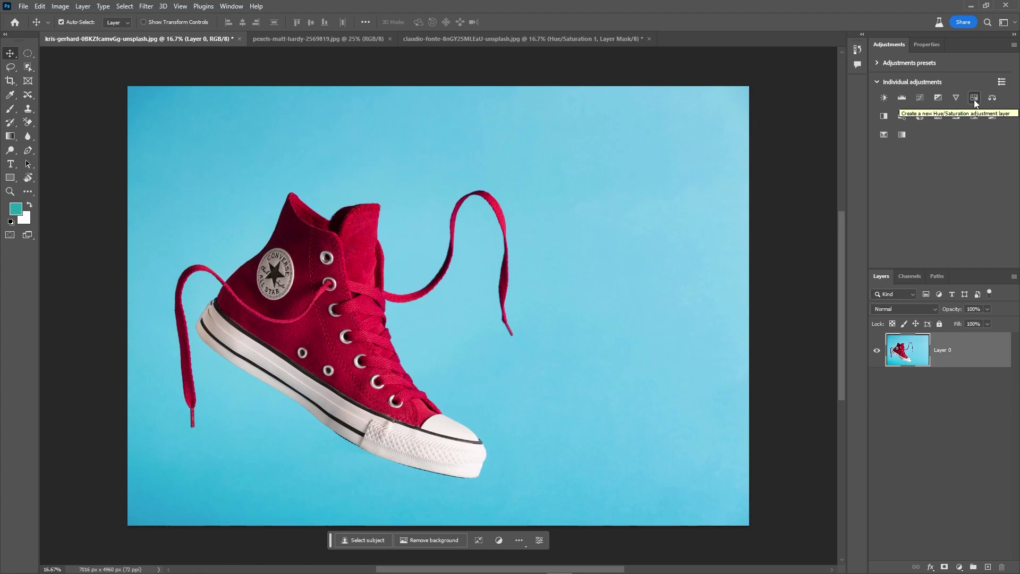
pyautogui.click(974, 98)
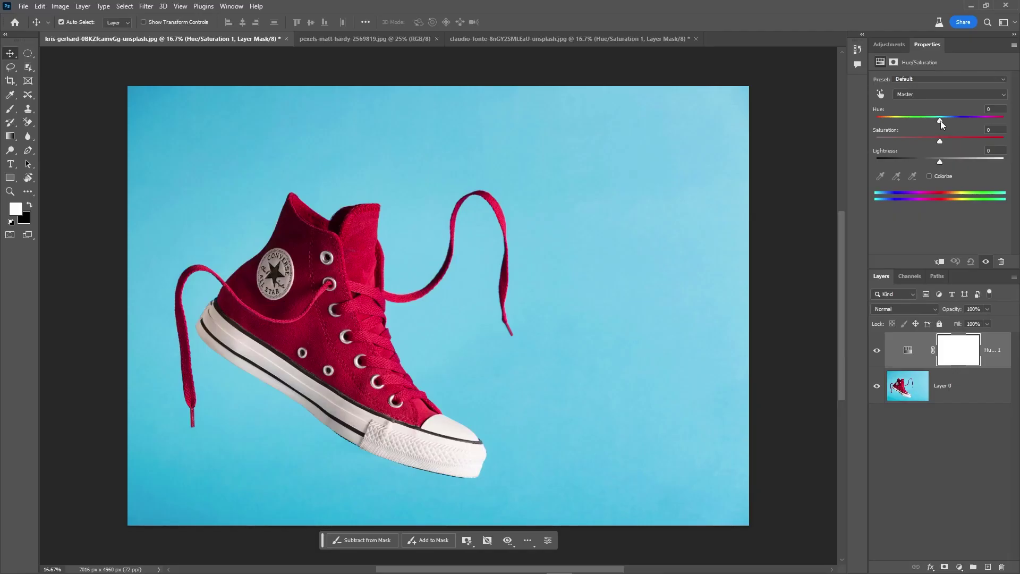
# Try master hue shifts of -33, +8 and +40 on the shoe photo, and reset the hue to 0.
pyautogui.moveTo(940, 120); pyautogui.dragTo(919, 120)
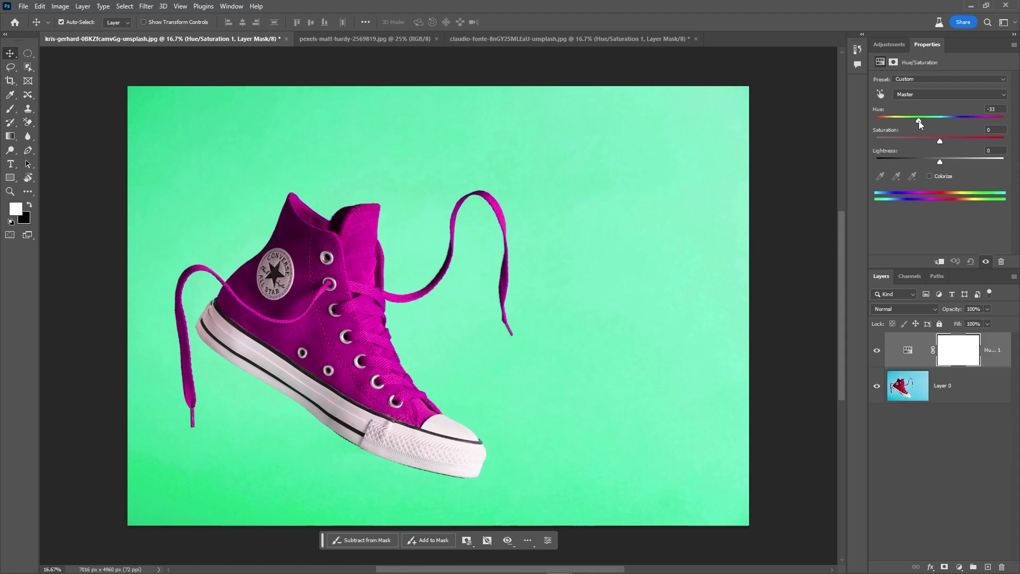
pyautogui.moveTo(919, 120); pyautogui.dragTo(945, 127)
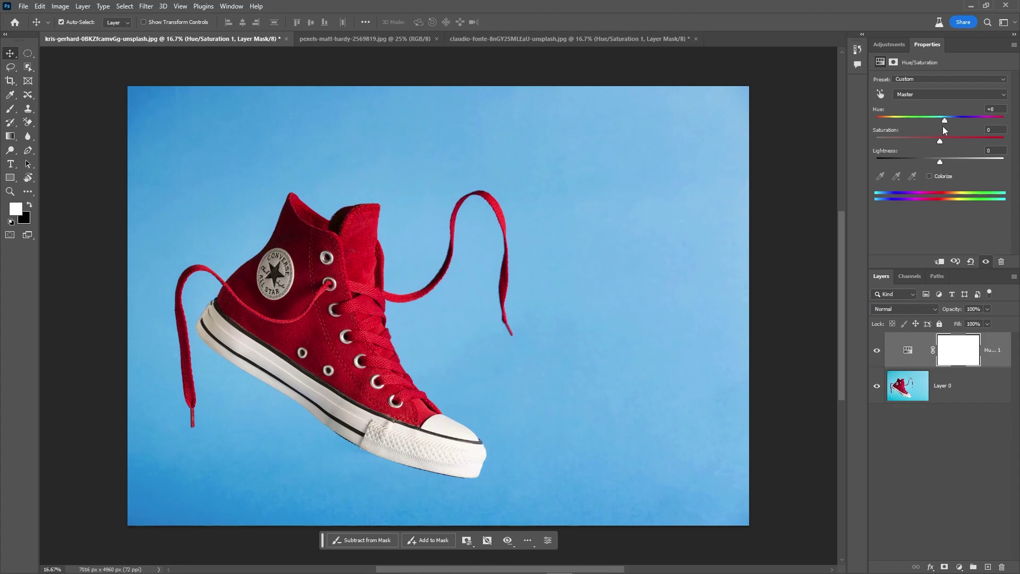
pyautogui.doubleClick(880, 111)
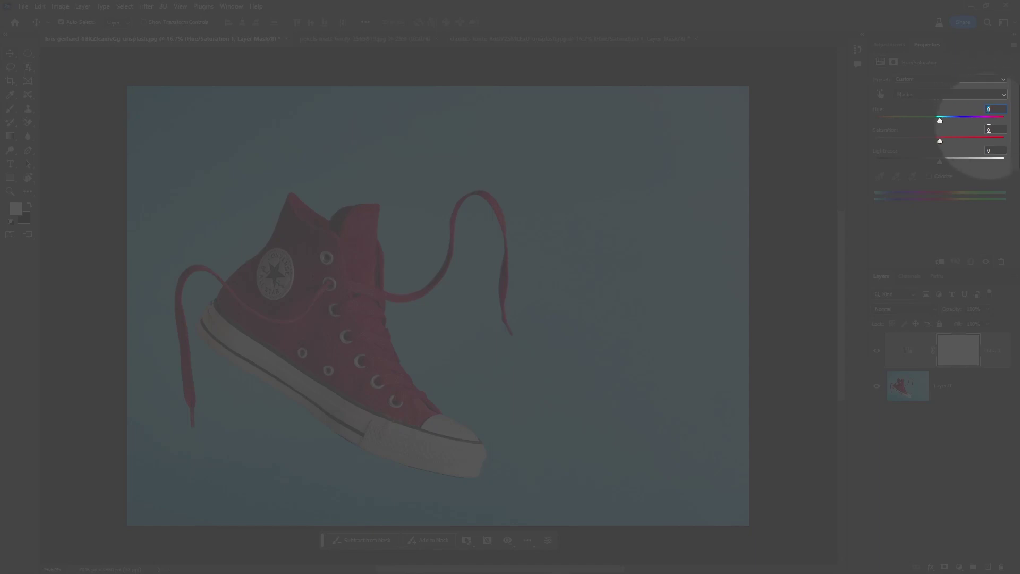
pyautogui.moveTo(940, 120); pyautogui.dragTo(965, 121)
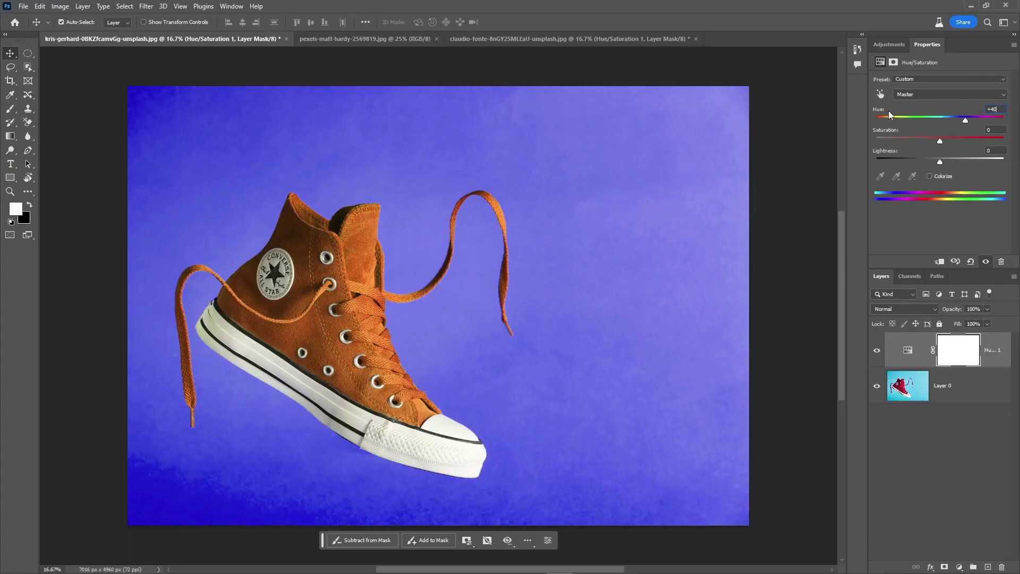
pyautogui.write('0')
pyautogui.press('Return')
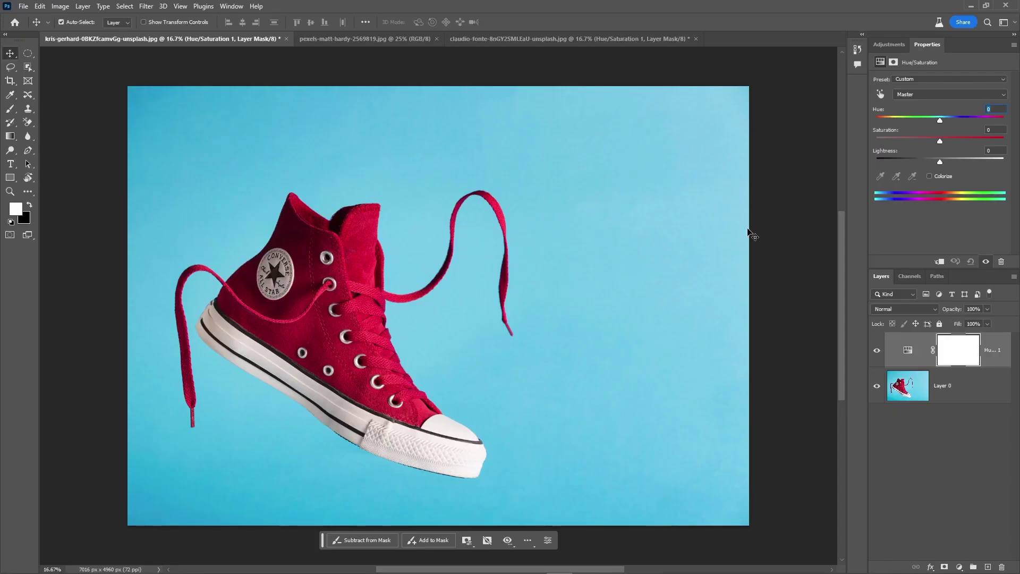
# Sample the shoe to target the Reds, set their hue to +42, and try saturations of -100 and +57 before resetting saturation to 0.
pyautogui.click(879, 95)
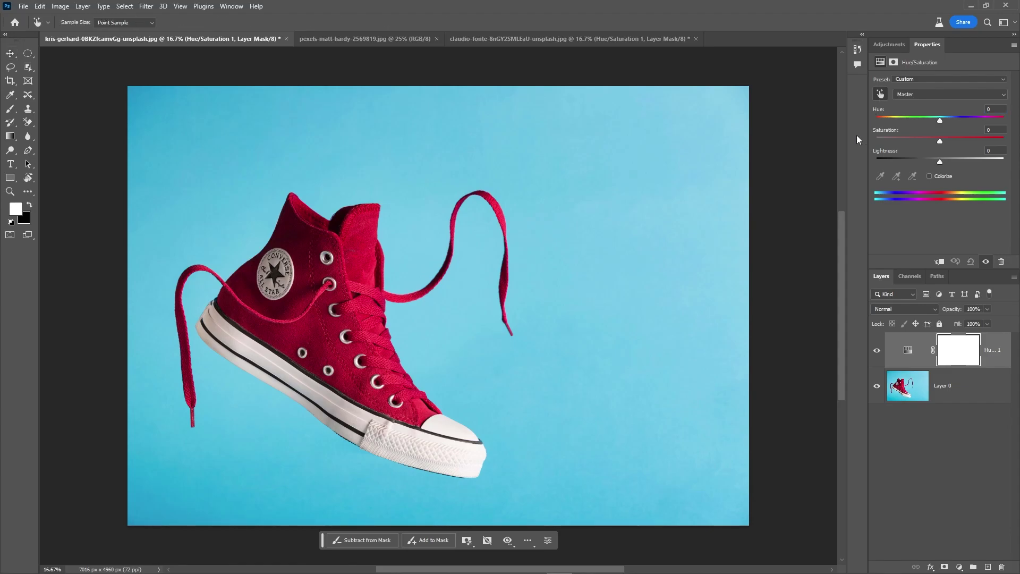
pyautogui.click(371, 221)
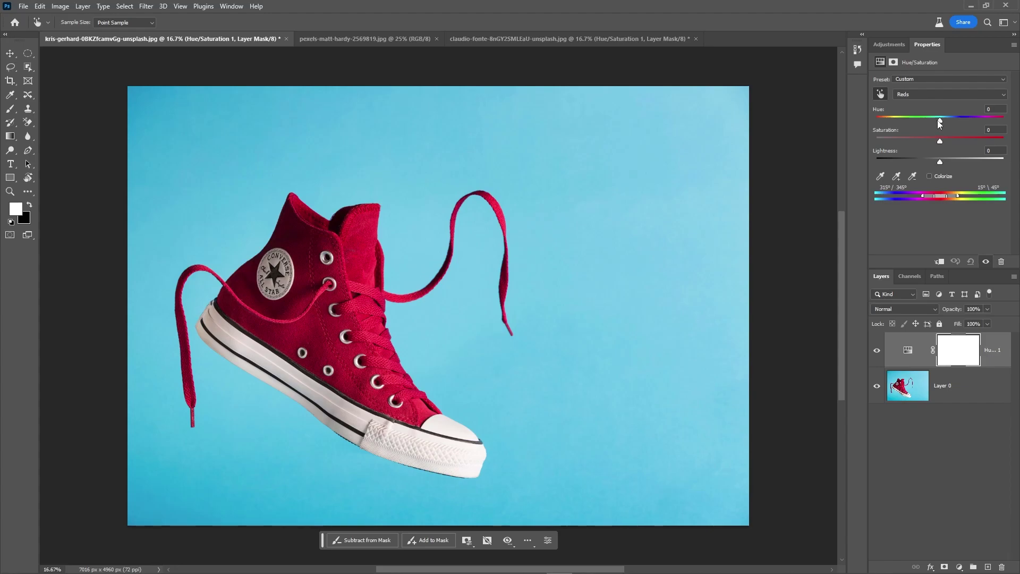
pyautogui.moveTo(940, 119); pyautogui.dragTo(844, 161)
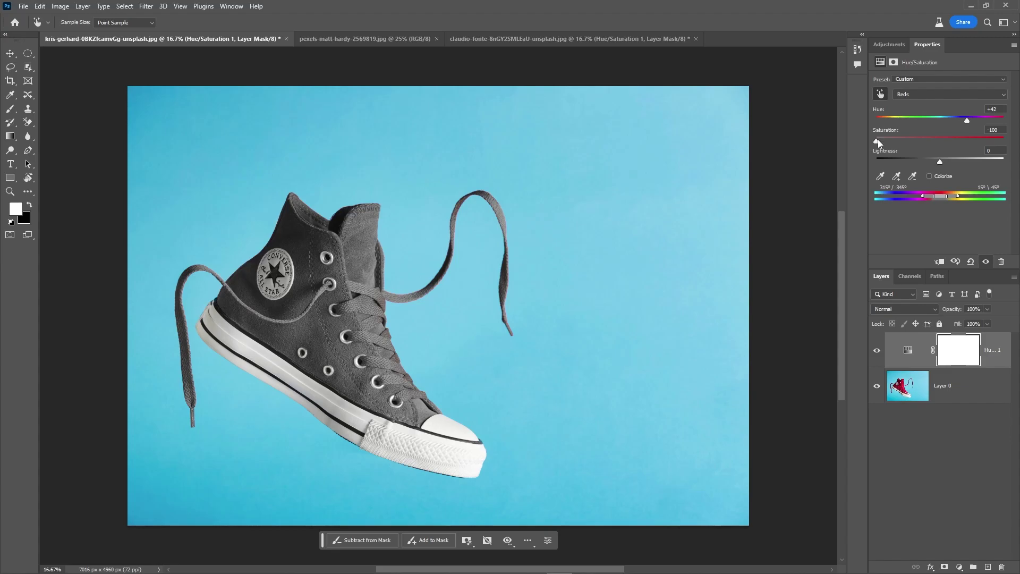
pyautogui.moveTo(877, 139); pyautogui.dragTo(950, 141)
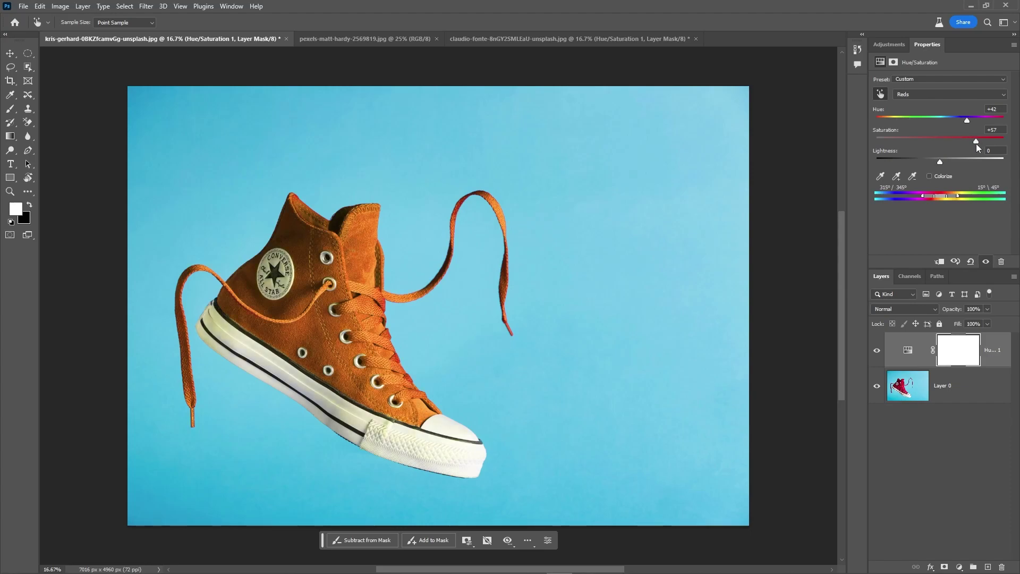
pyautogui.moveTo(969, 146); pyautogui.dragTo(955, 142)
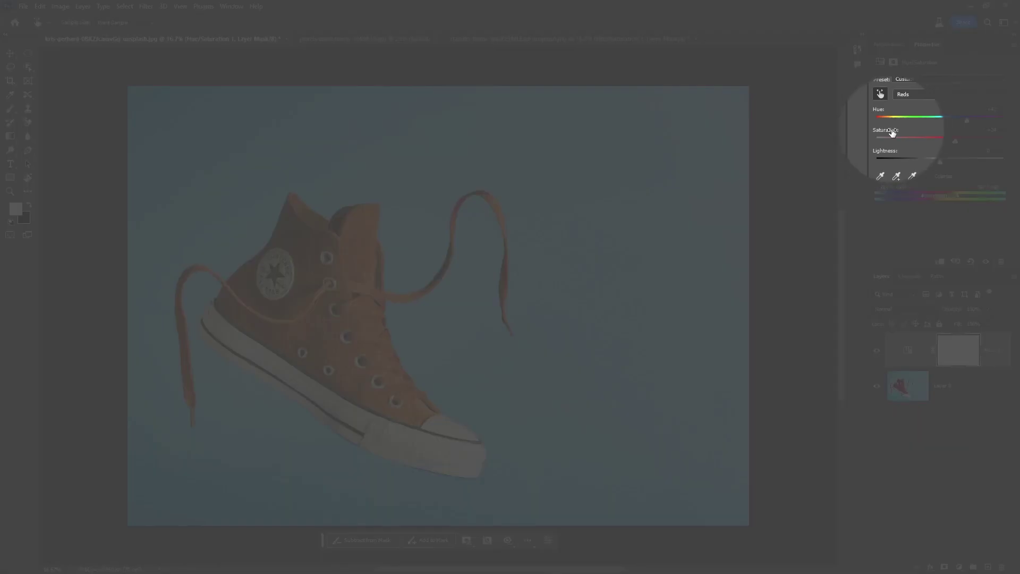
pyautogui.doubleClick(892, 132)
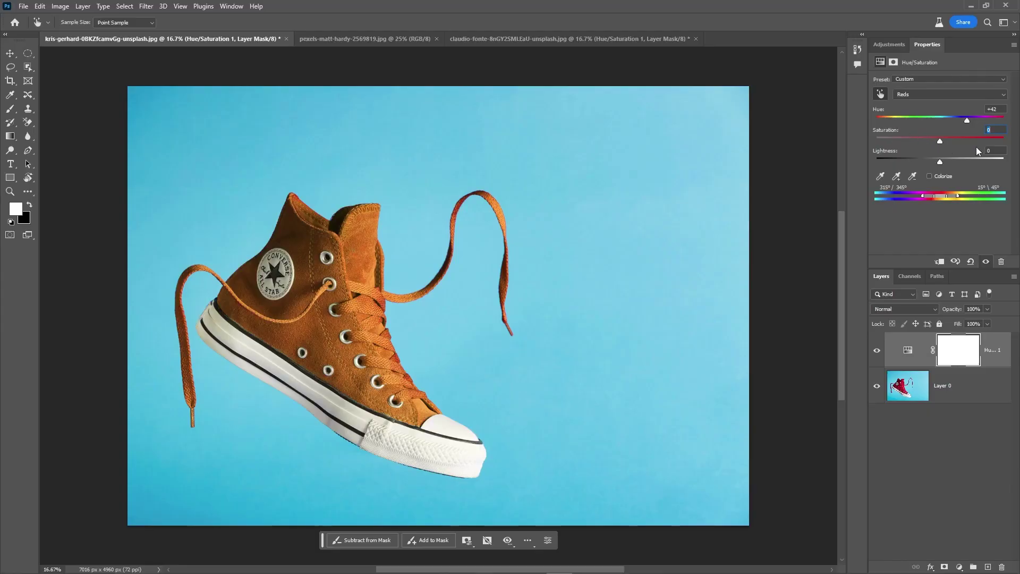
# Set the Reds hue to -106 to turn the shoe blue, and try a darker lightness before resetting it to 0.
pyautogui.moveTo(968, 120); pyautogui.dragTo(894, 129)
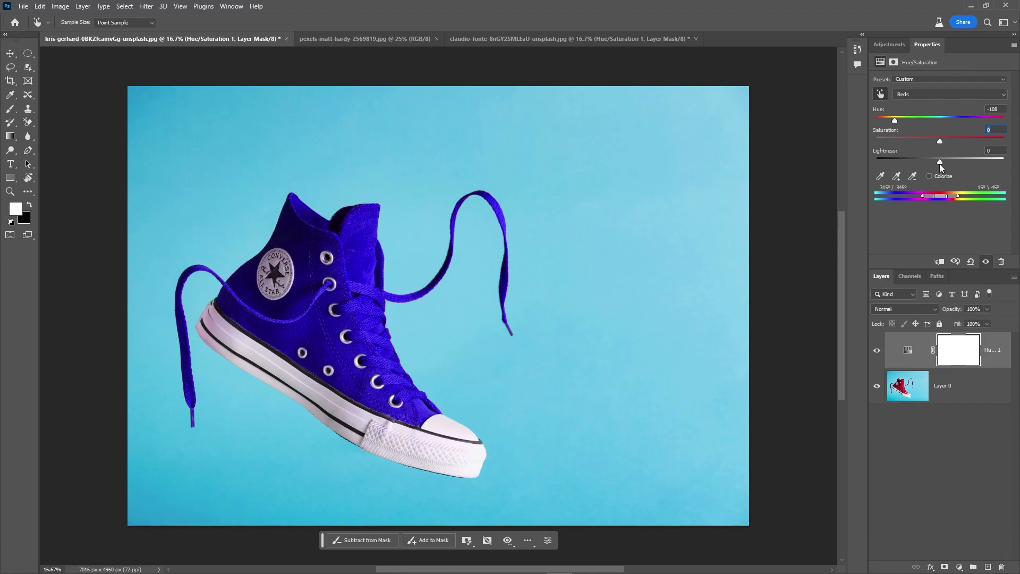
pyautogui.moveTo(938, 163); pyautogui.dragTo(910, 163)
pyautogui.doubleClick(891, 153)
# Switch to the photo of the car and painted houses, try a master hue of -57, and undo it.
pyautogui.click(394, 42)
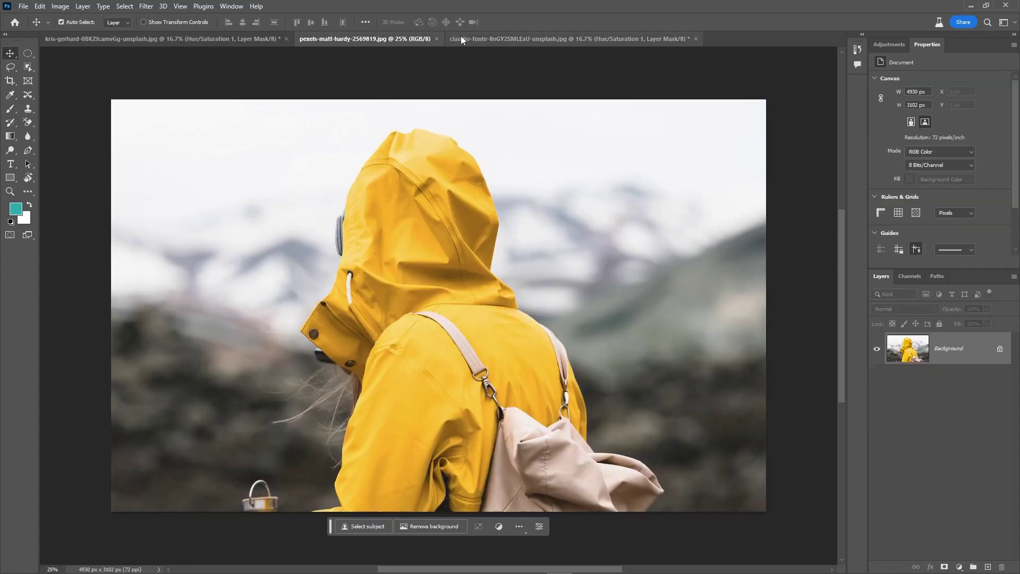
pyautogui.click(501, 40)
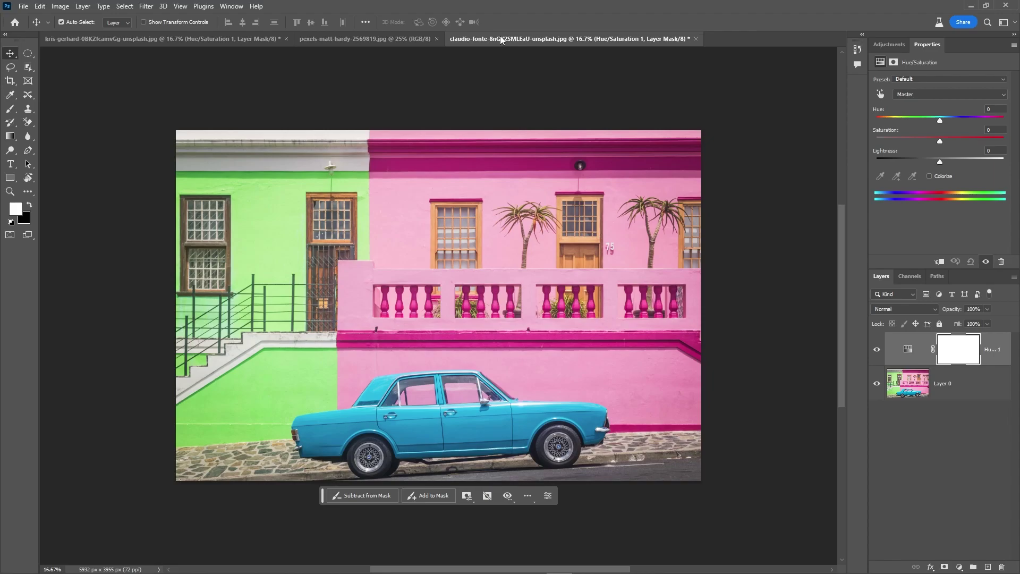
pyautogui.moveTo(940, 120); pyautogui.dragTo(908, 116)
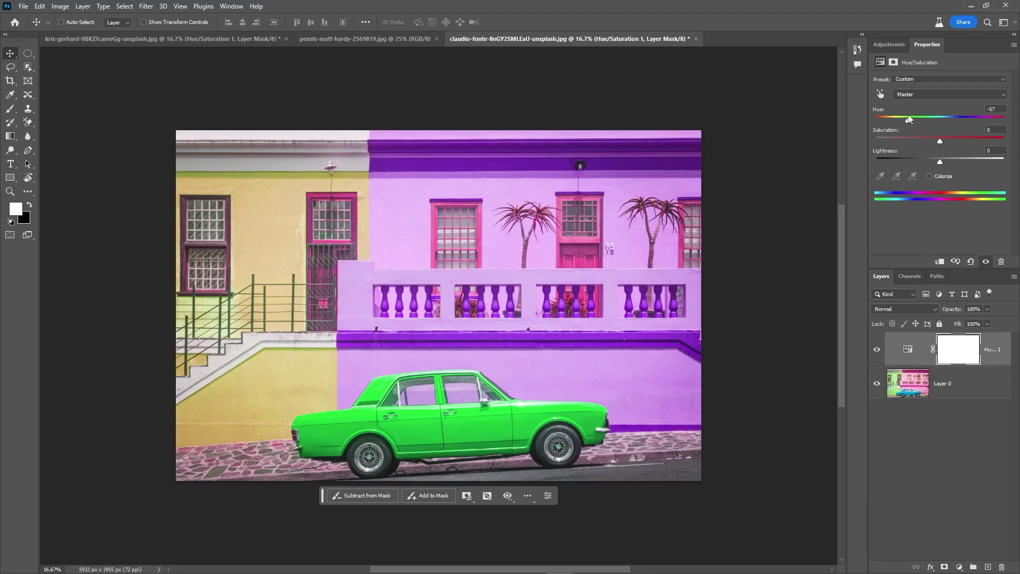
pyautogui.hotkey('ctrl', 'z')
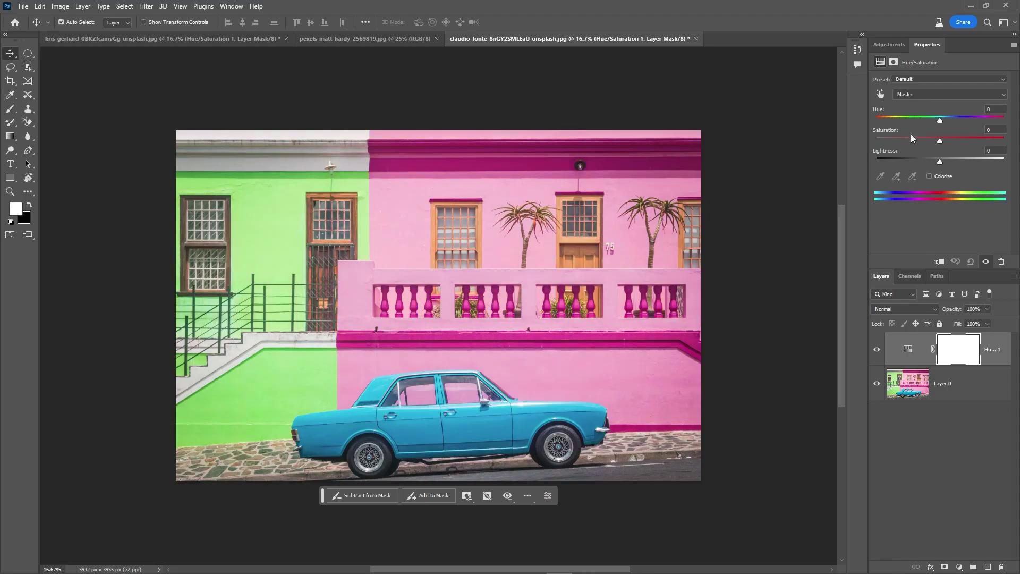
# Sample the car's body to target the Cyans range and set its hue to -149.
pyautogui.click(880, 95)
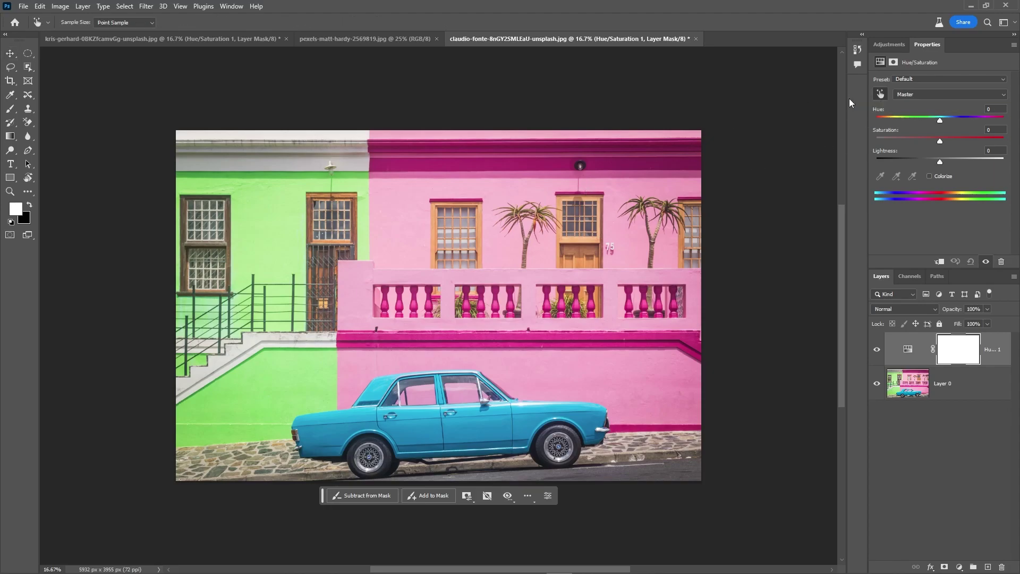
pyautogui.click(482, 429)
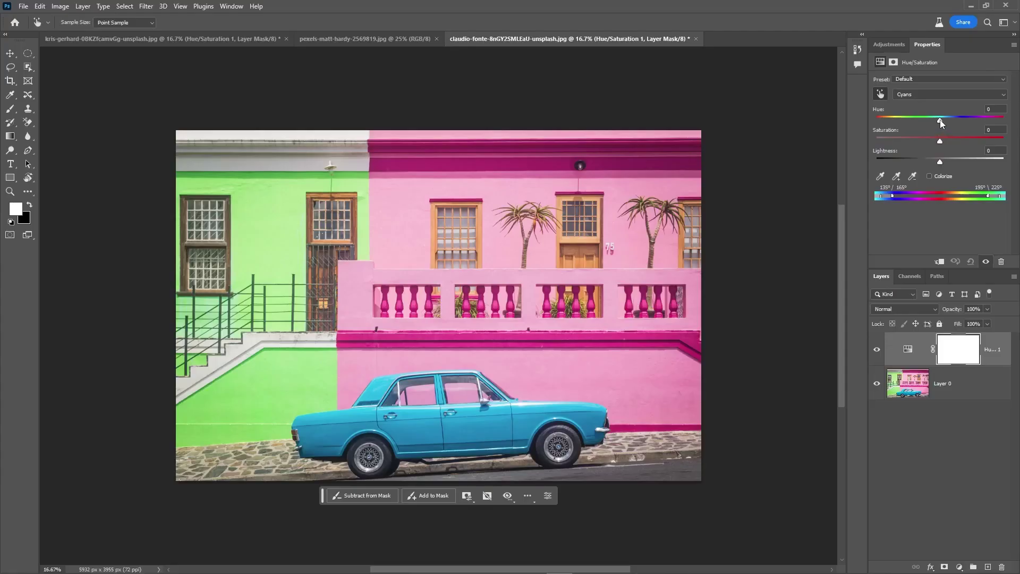
pyautogui.moveTo(940, 123); pyautogui.dragTo(884, 123)
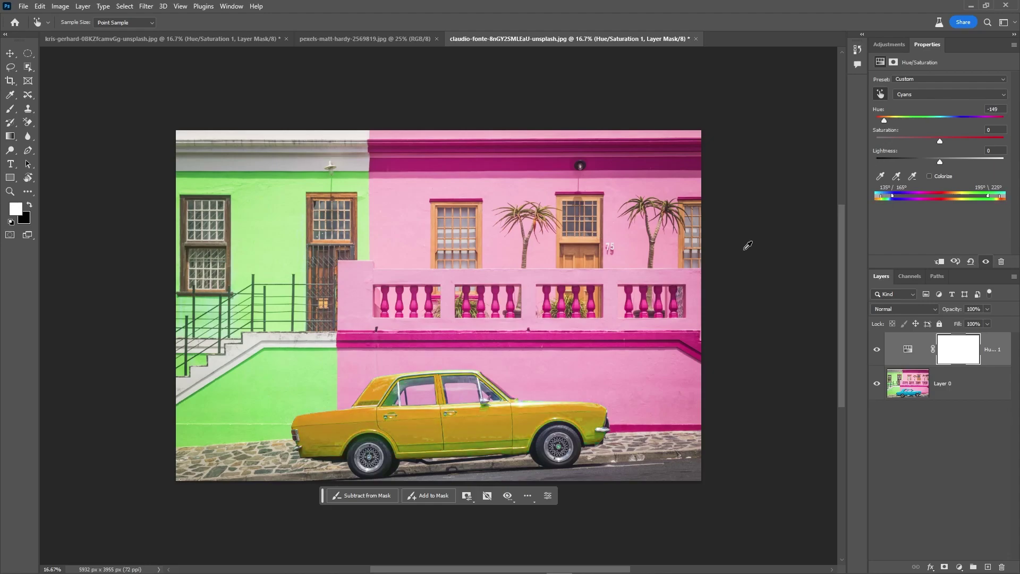
# Set the Cyans hue to +28 and lightness to +25 for a lighter blue car, keeping saturation at 0.
pyautogui.moveTo(940, 142)
pyautogui.mouseDown()
pyautogui.moveTo(957, 142)
pyautogui.moveTo(902, 138)
pyautogui.moveTo(939, 141)
pyautogui.mouseUp()
pyautogui.moveTo(883, 121); pyautogui.dragTo(957, 123)
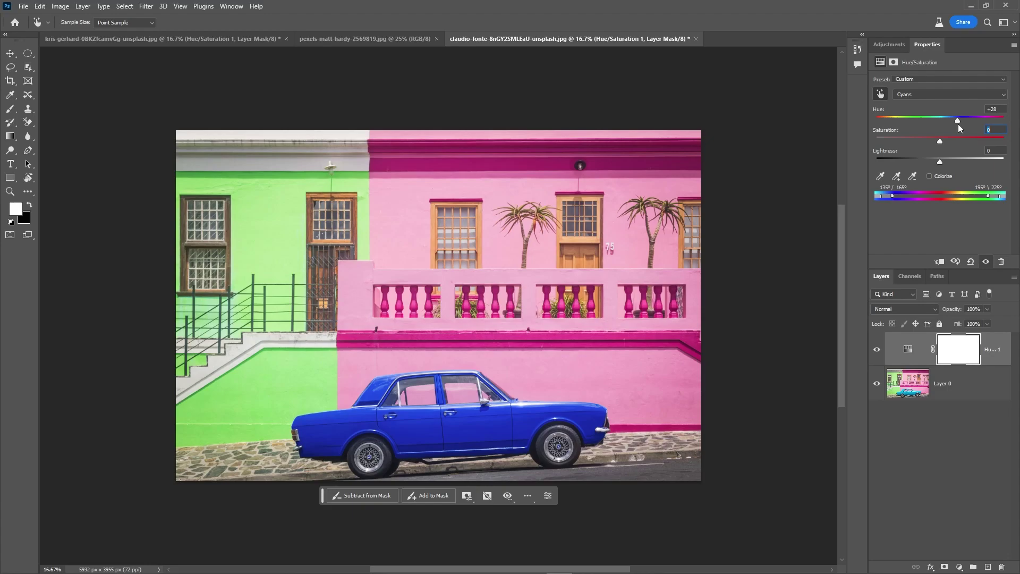
pyautogui.moveTo(939, 161); pyautogui.dragTo(956, 165)
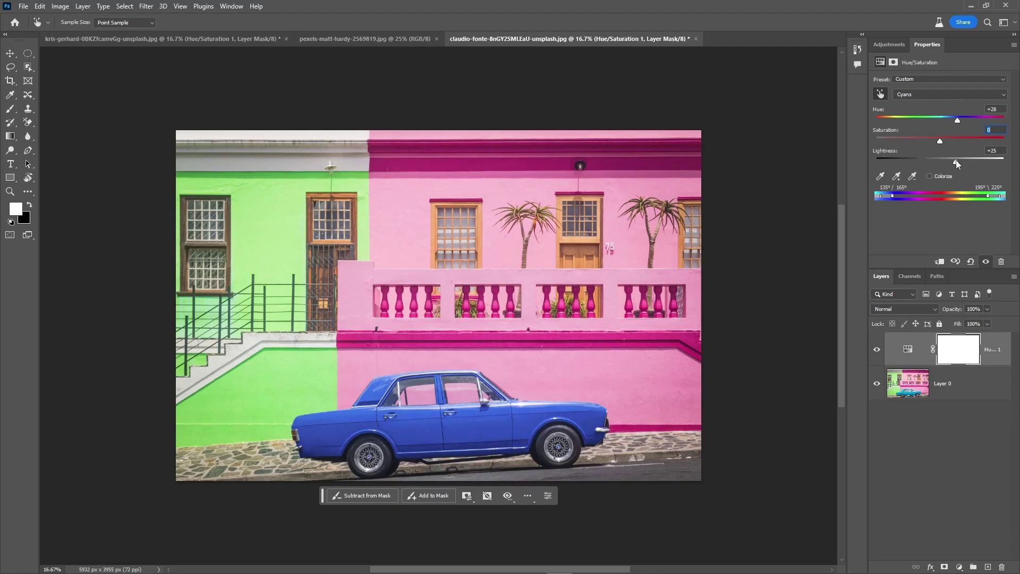
# Sample the pink house wall to target the Reds range and set its hue to -57.
pyautogui.click(880, 95)
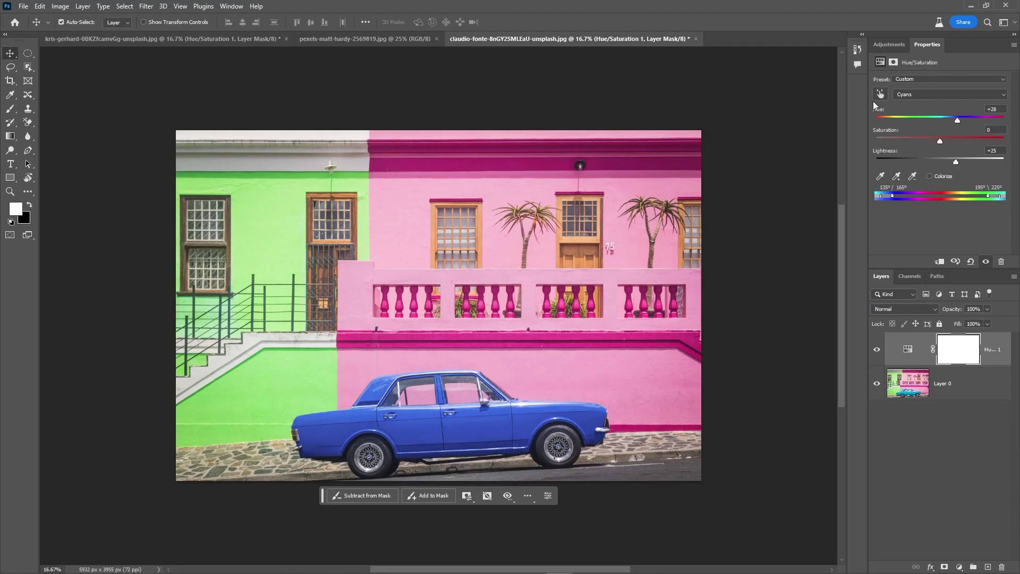
pyautogui.click(880, 95)
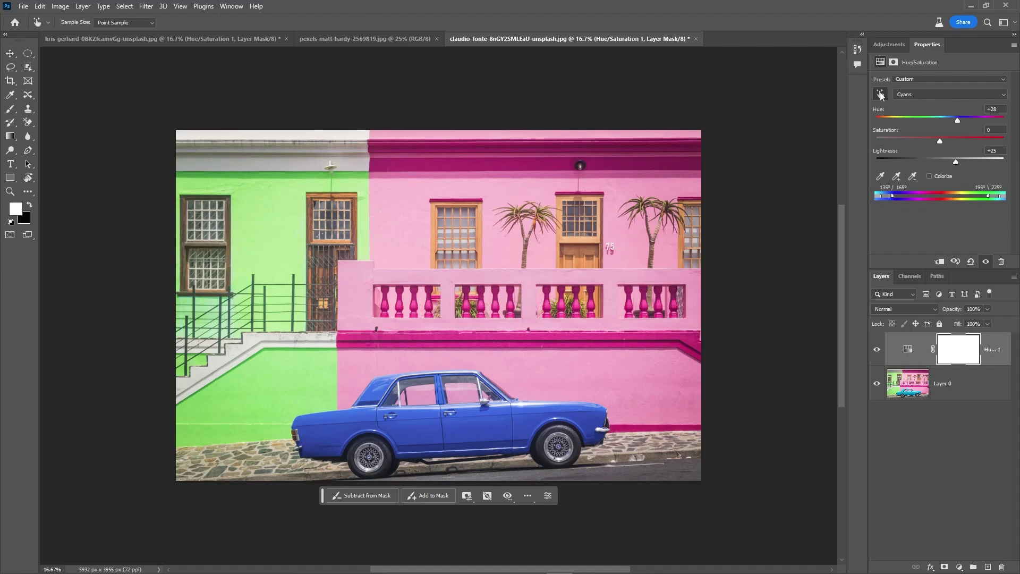
pyautogui.click(520, 184)
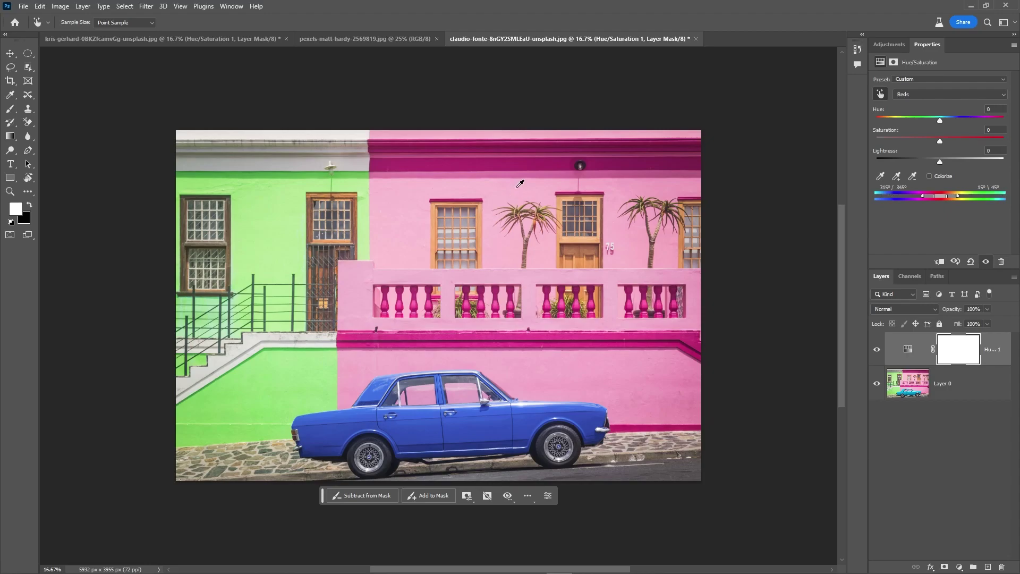
pyautogui.moveTo(940, 119); pyautogui.dragTo(913, 122)
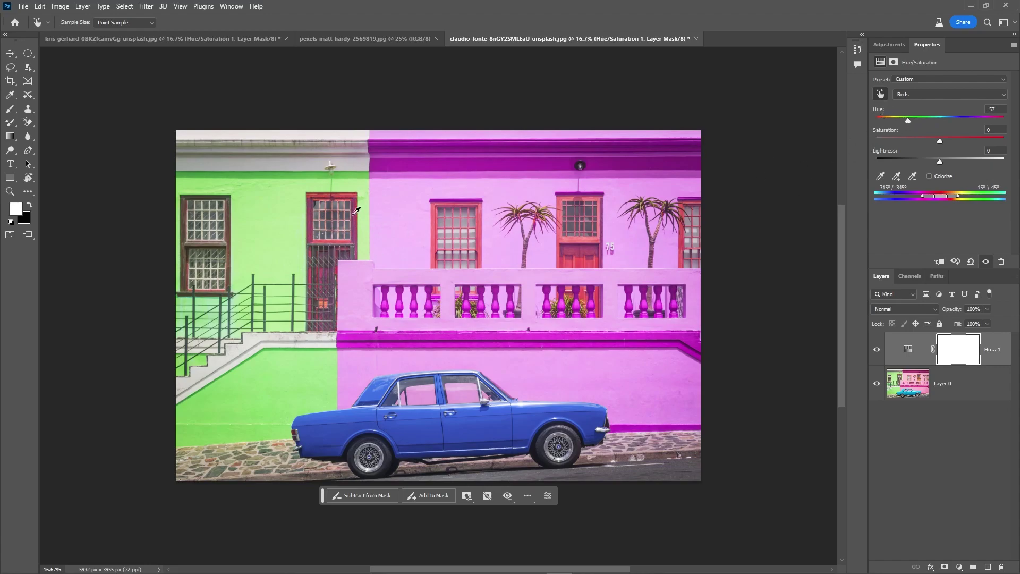
# Sample the green house wall to target the Greens range, and set its hue to -94 and saturation to -45.
pyautogui.click(283, 205)
pyautogui.moveTo(940, 118); pyautogui.dragTo(911, 140)
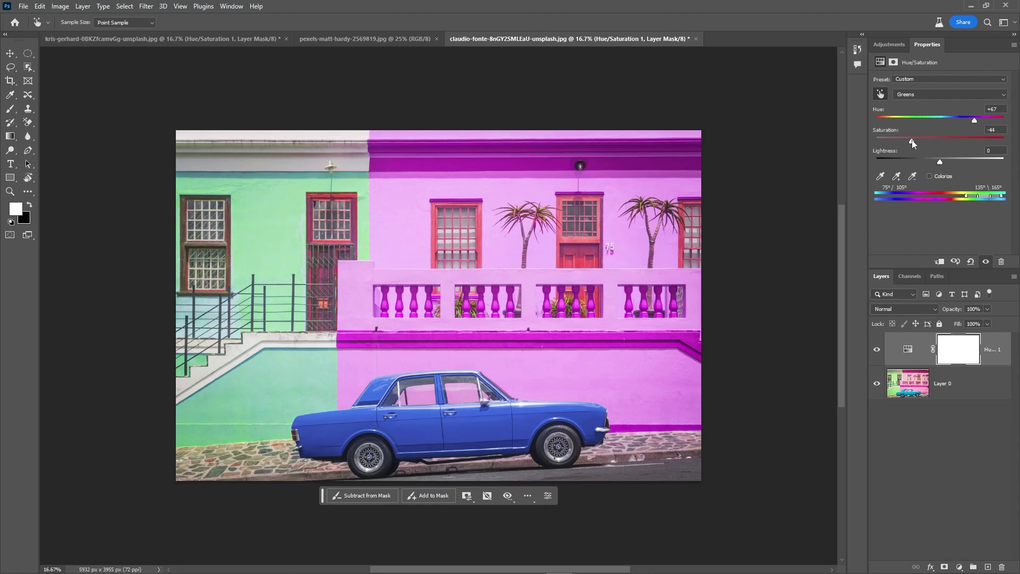
pyautogui.moveTo(967, 116); pyautogui.dragTo(899, 123)
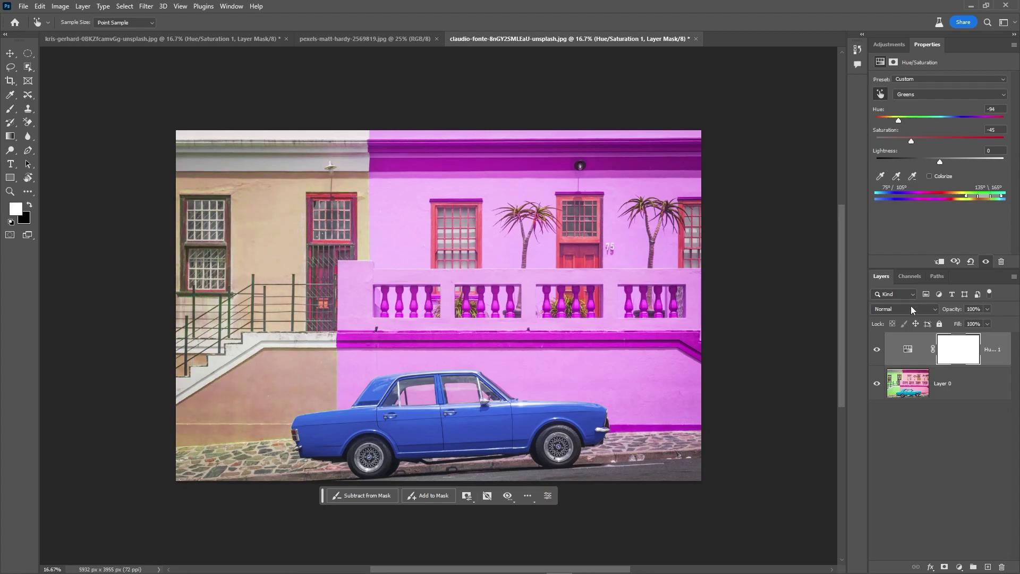
# Toggle the Hue/Saturation layer's visibility to compare the recolored houses and car with the original.
pyautogui.click(876, 350)
pyautogui.click(876, 351)
pyautogui.click(876, 351)
pyautogui.click(876, 351)
# Switch to the yellow raincoat photo and add a Hue/Saturation adjustment layer above its background.
pyautogui.click(355, 40)
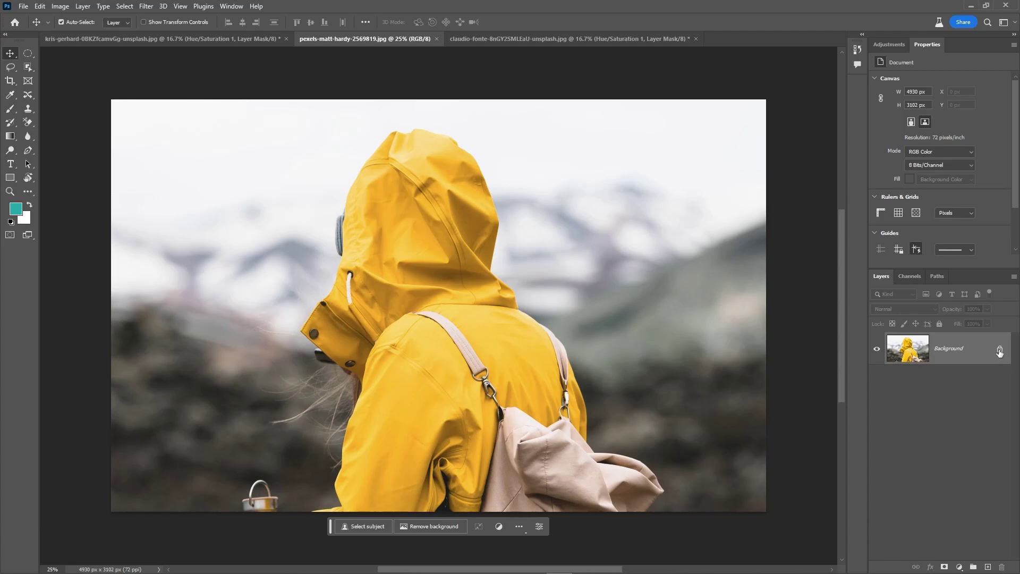
pyautogui.click(889, 44)
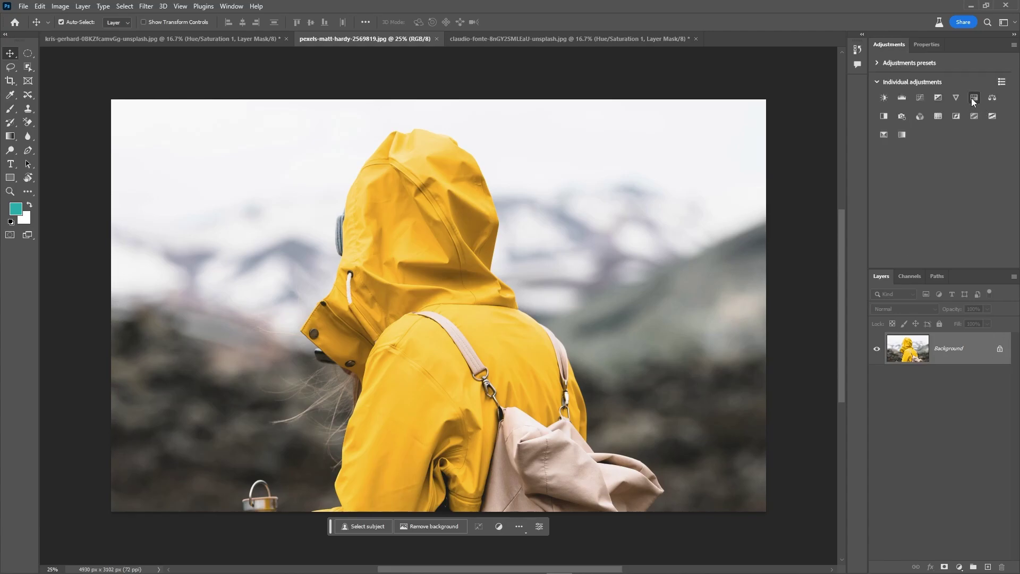
pyautogui.click(973, 99)
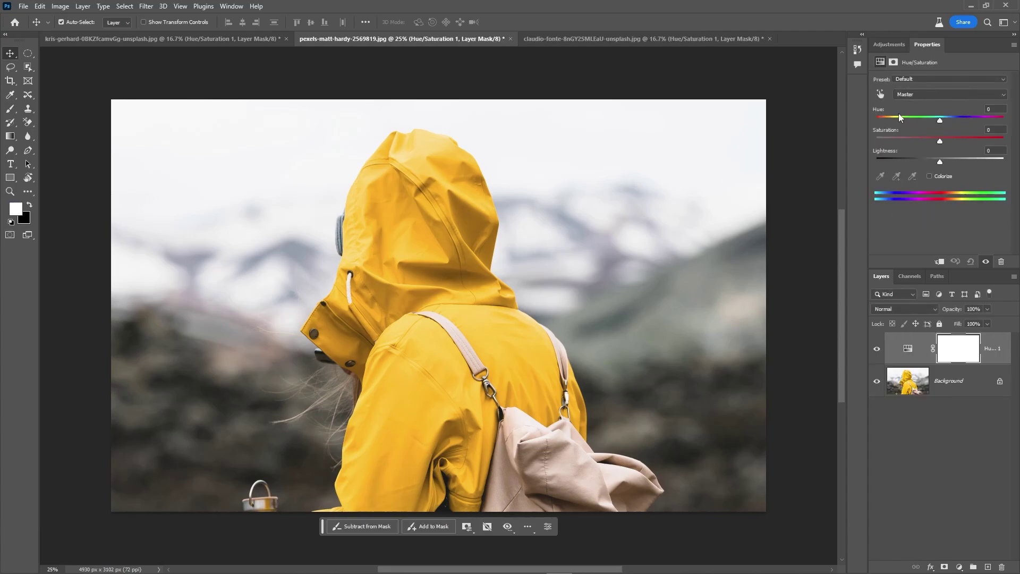
# Sample the raincoat to target the Yellows range, and set its hue to -35 and saturation to +6 for a red coat.
pyautogui.click(880, 94)
pyautogui.click(446, 162)
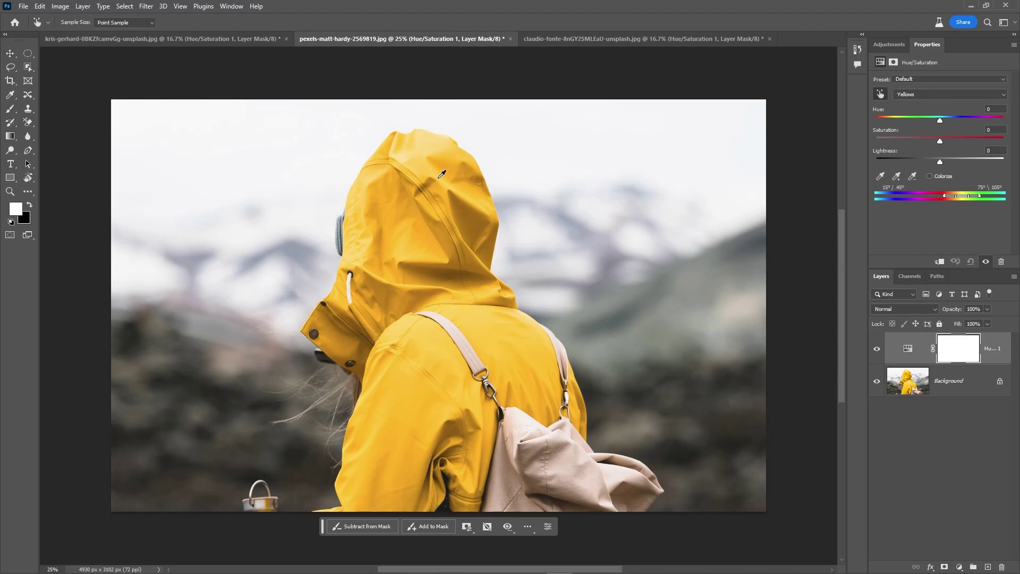
pyautogui.moveTo(937, 120)
pyautogui.mouseDown()
pyautogui.moveTo(878, 123)
pyautogui.moveTo(980, 121)
pyautogui.moveTo(924, 124)
pyautogui.mouseUp()
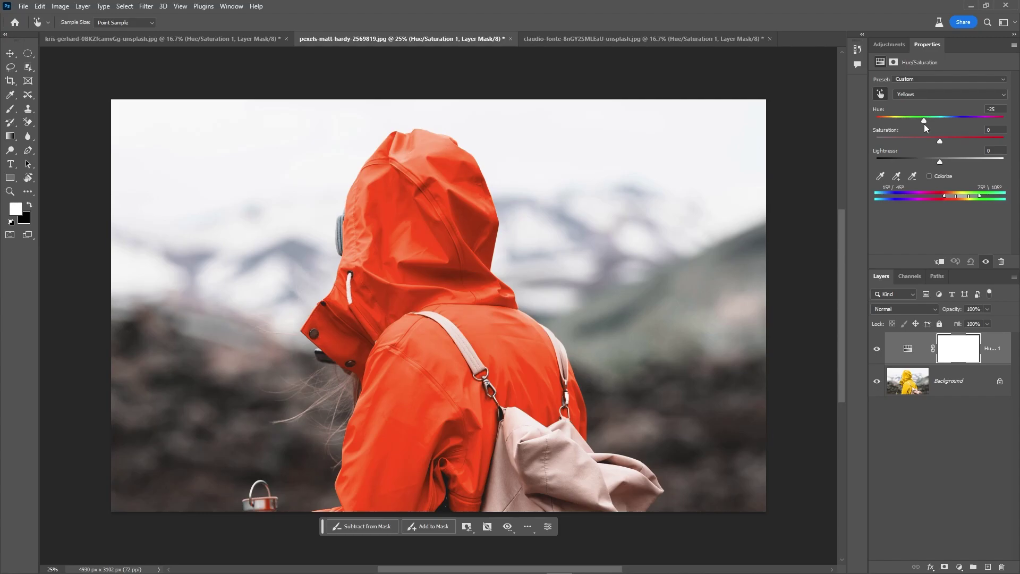
pyautogui.moveTo(924, 124); pyautogui.dragTo(944, 139)
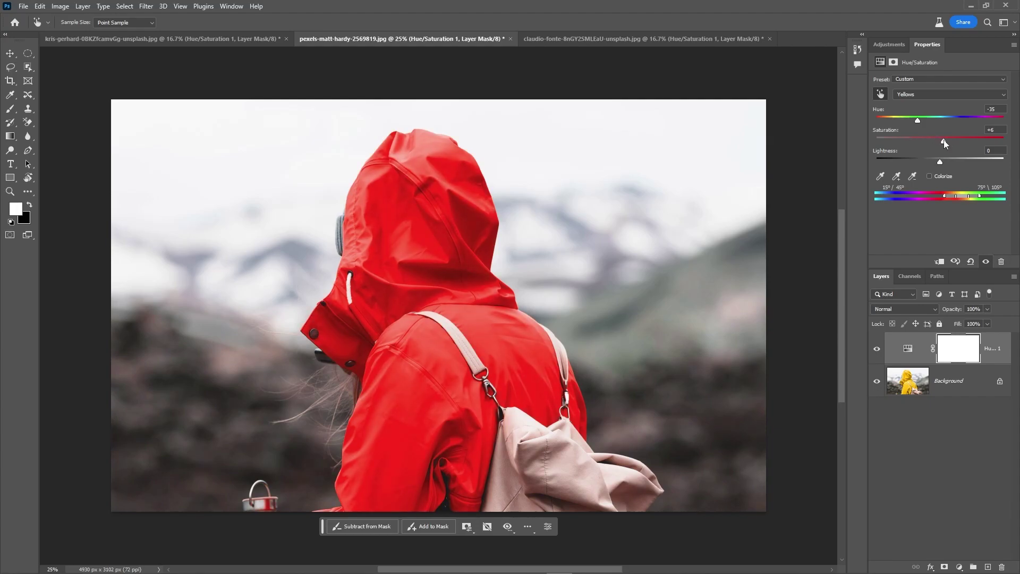